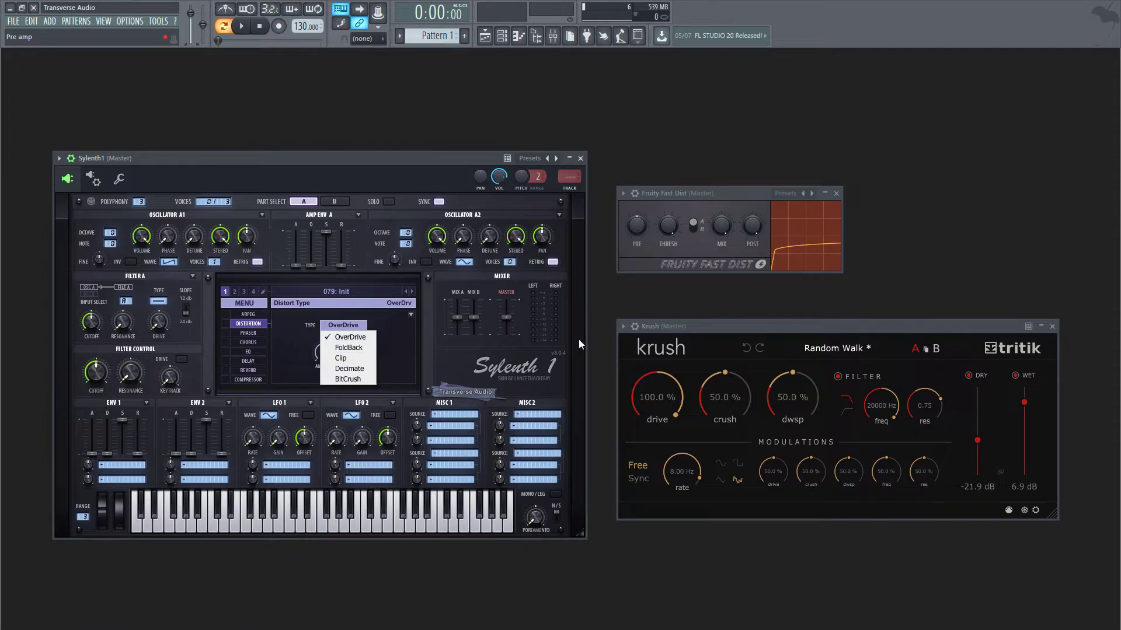
# - Keep Sylenth1's distortion type on OverDrive and play the pattern, inspecting the distorted waveform in the Wave Candy oscilloscope
pyautogui.click(579, 338)
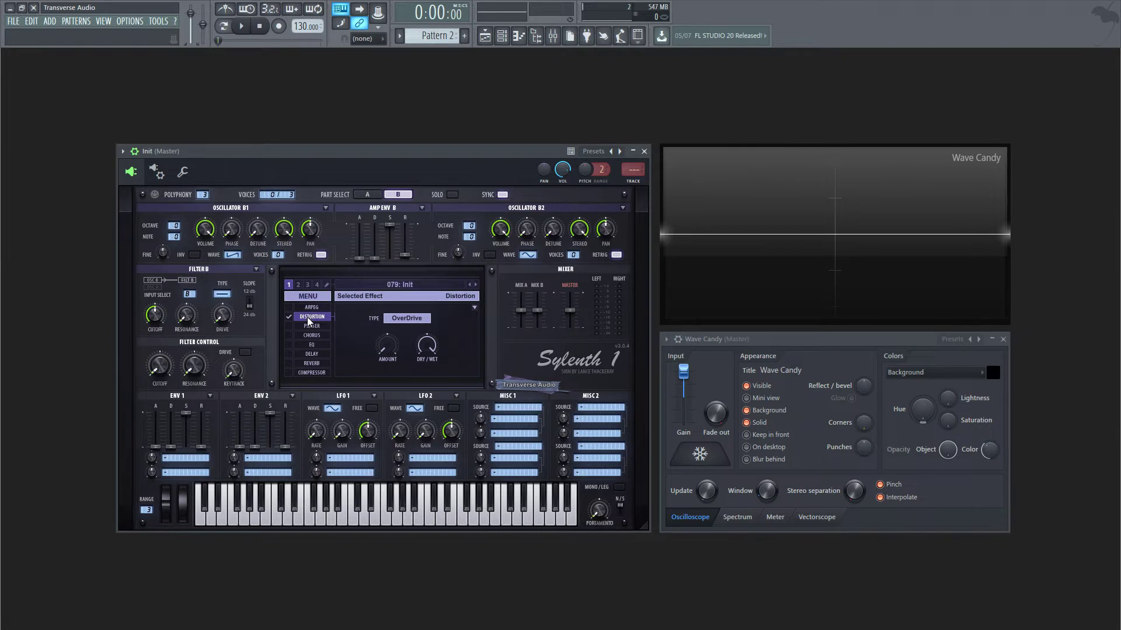
pyautogui.click(409, 322)
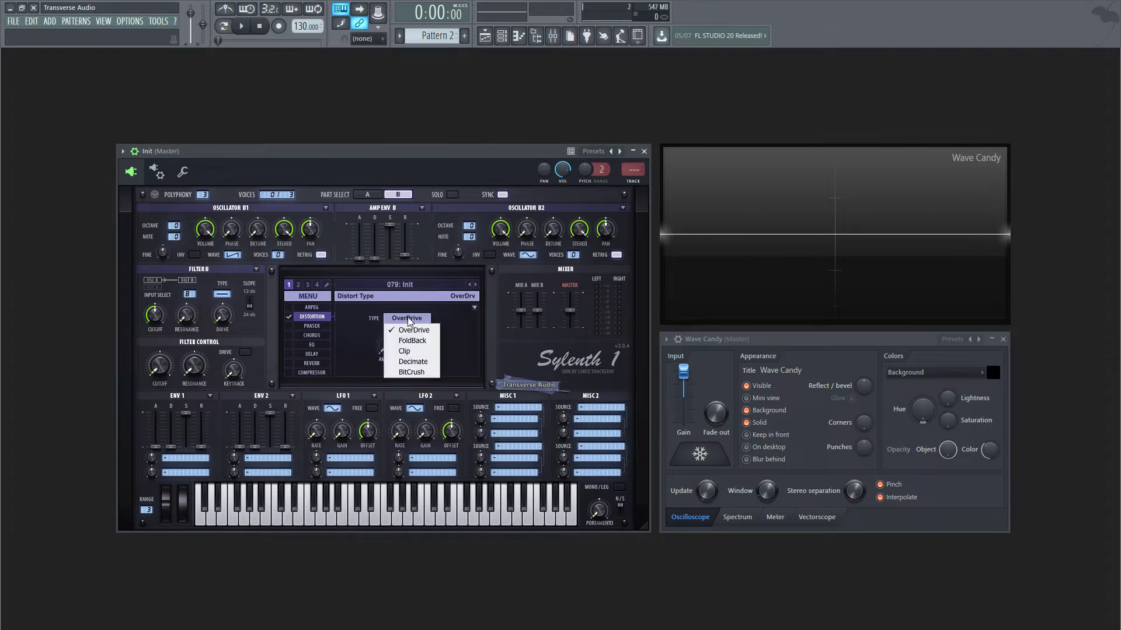
pyautogui.click(420, 330)
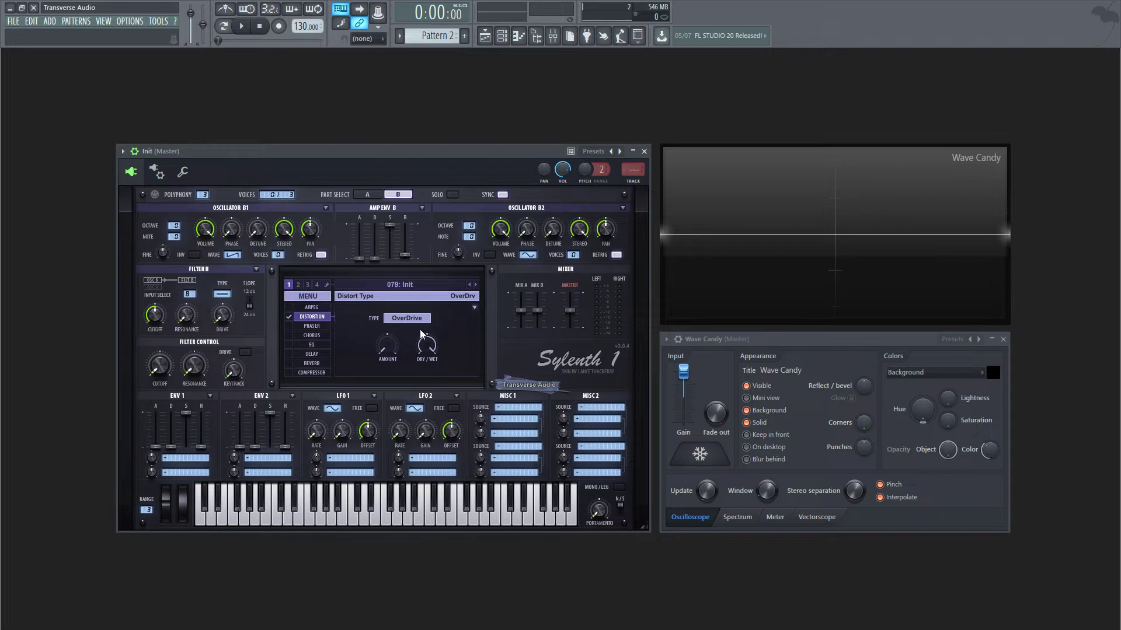
pyautogui.press('space')
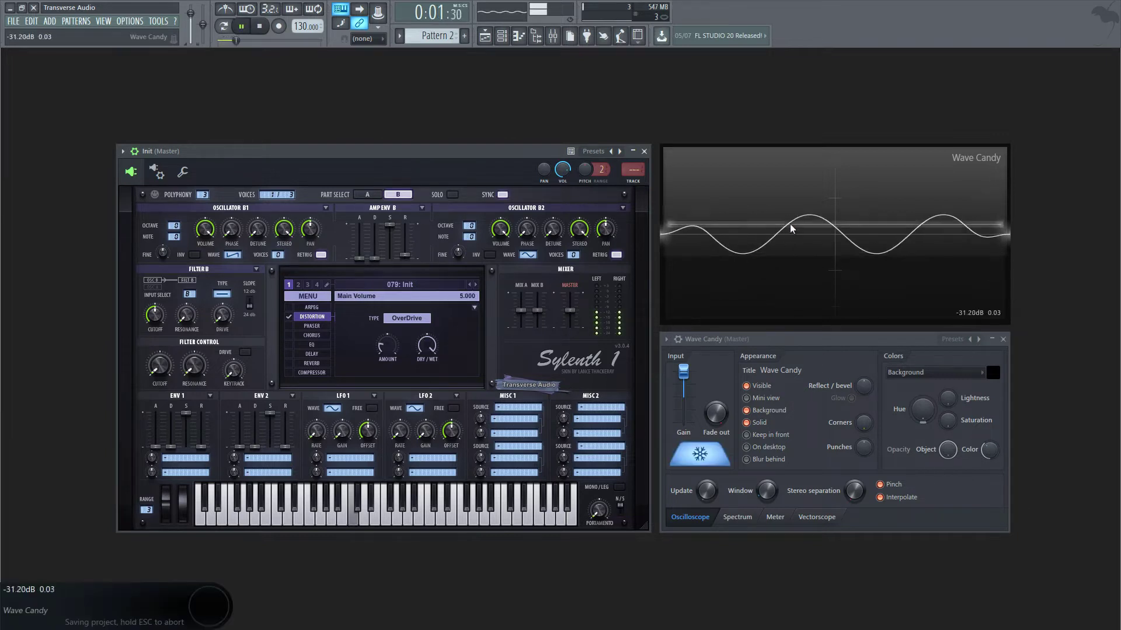
pyautogui.click(835, 232)
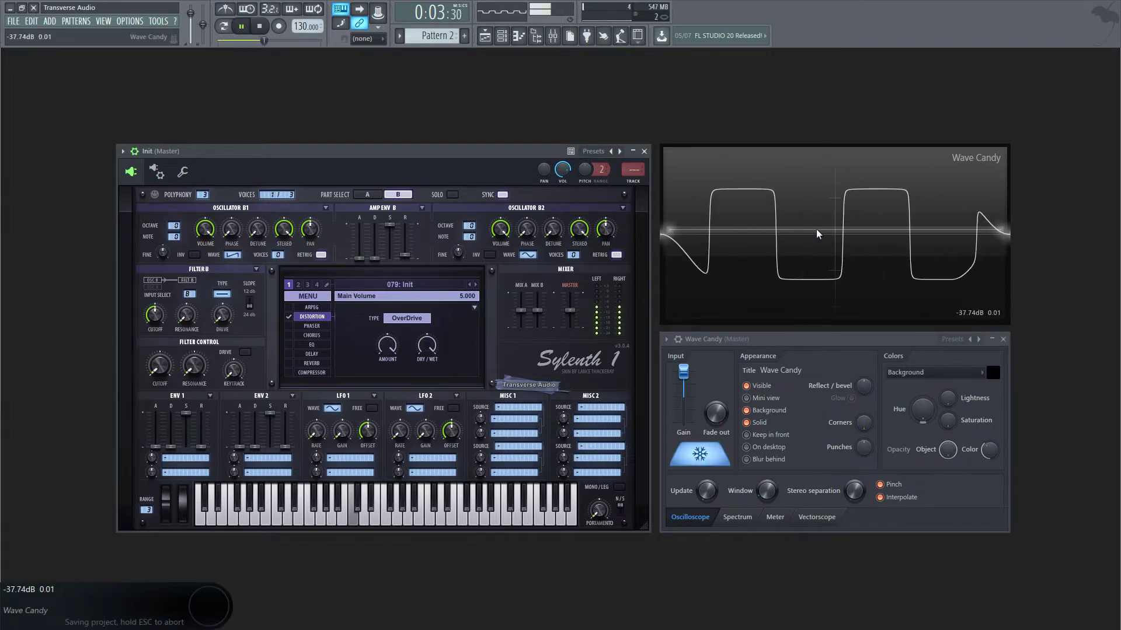
pyautogui.click(767, 195)
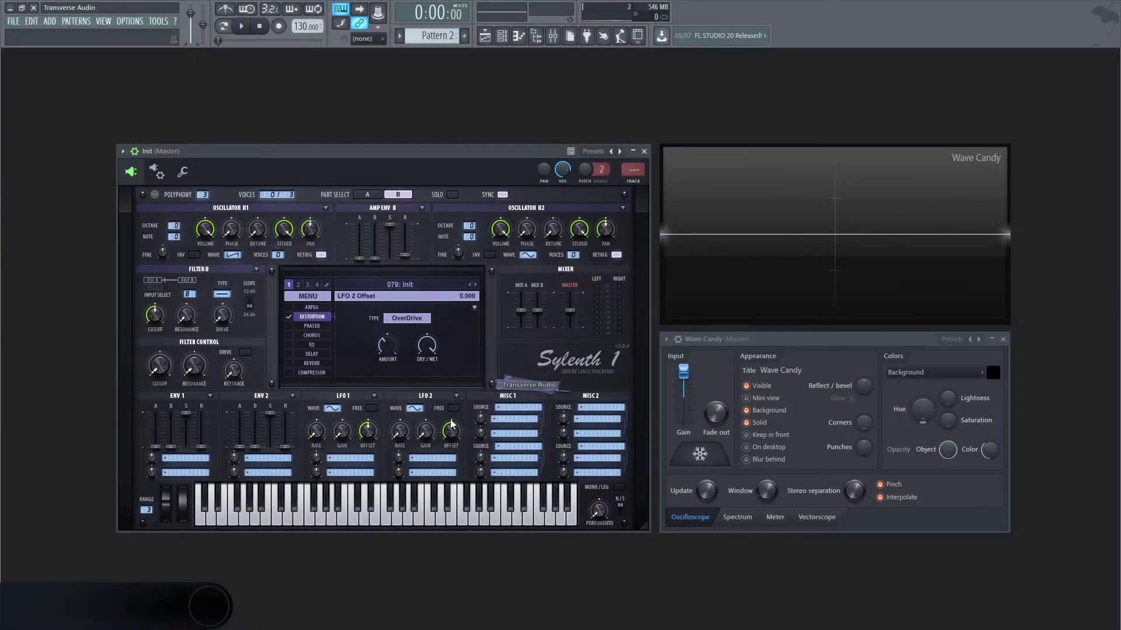
# - Set Sylenth1's distortion type to Clip and play the pattern, freezing the oscilloscope to inspect the clipped waveform before stopping playback
pyautogui.click(407, 318)
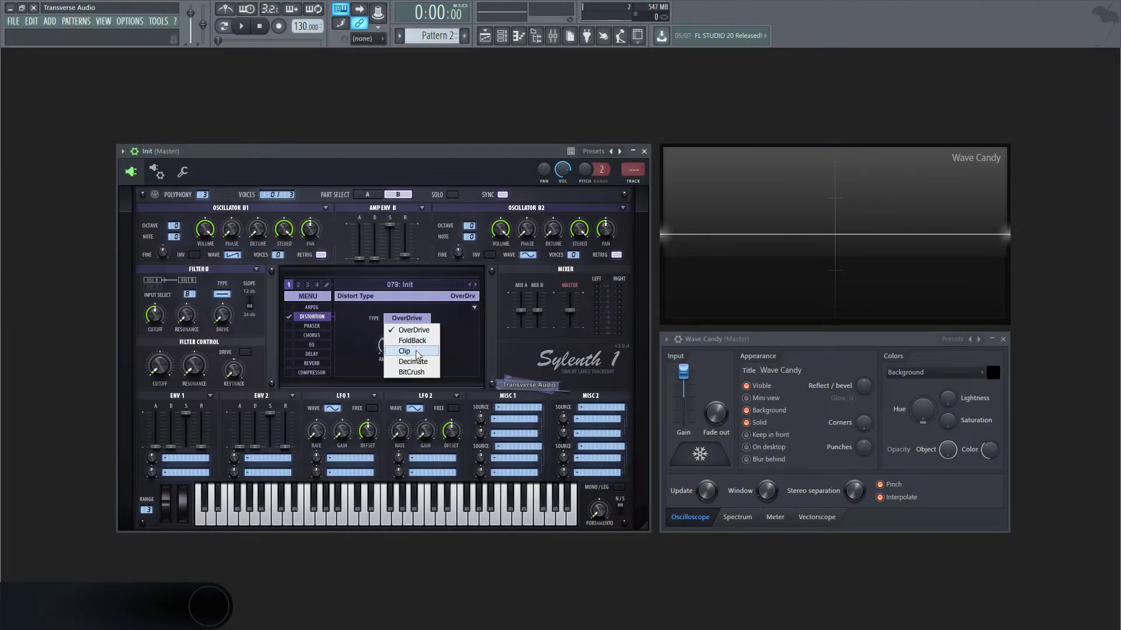
pyautogui.click(417, 352)
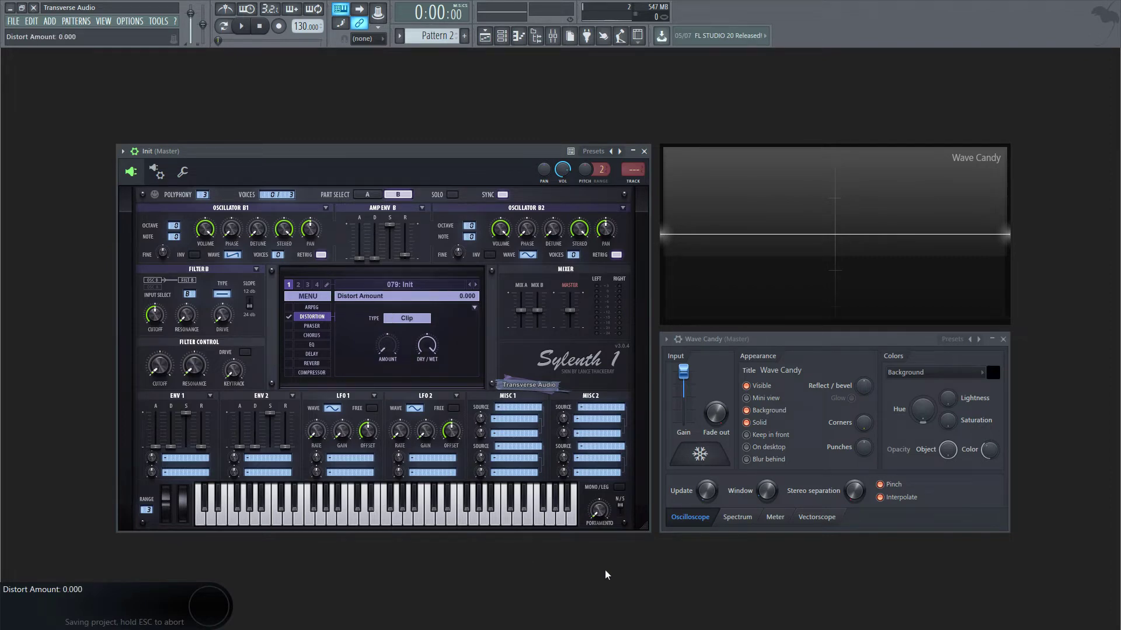
pyautogui.press('space')
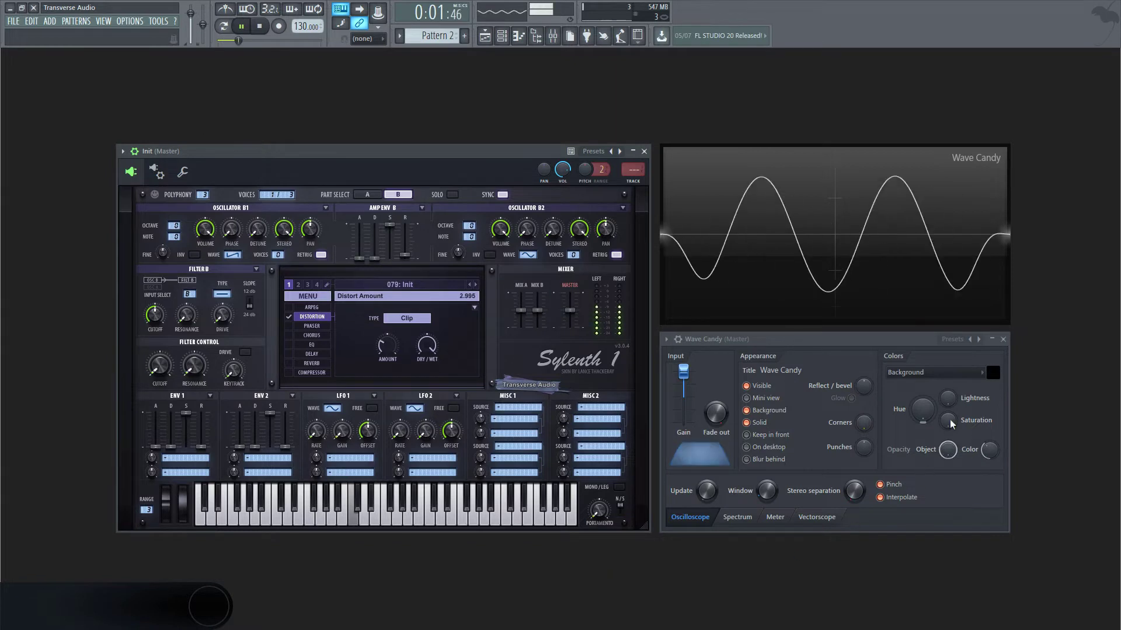
pyautogui.click(860, 188)
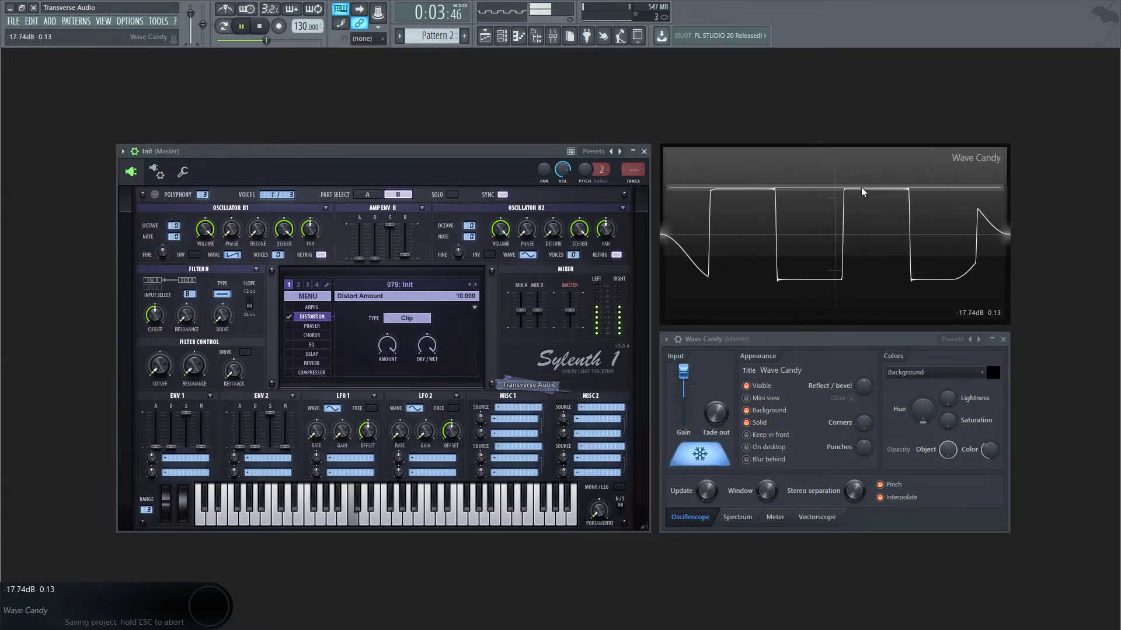
pyautogui.click(940, 193)
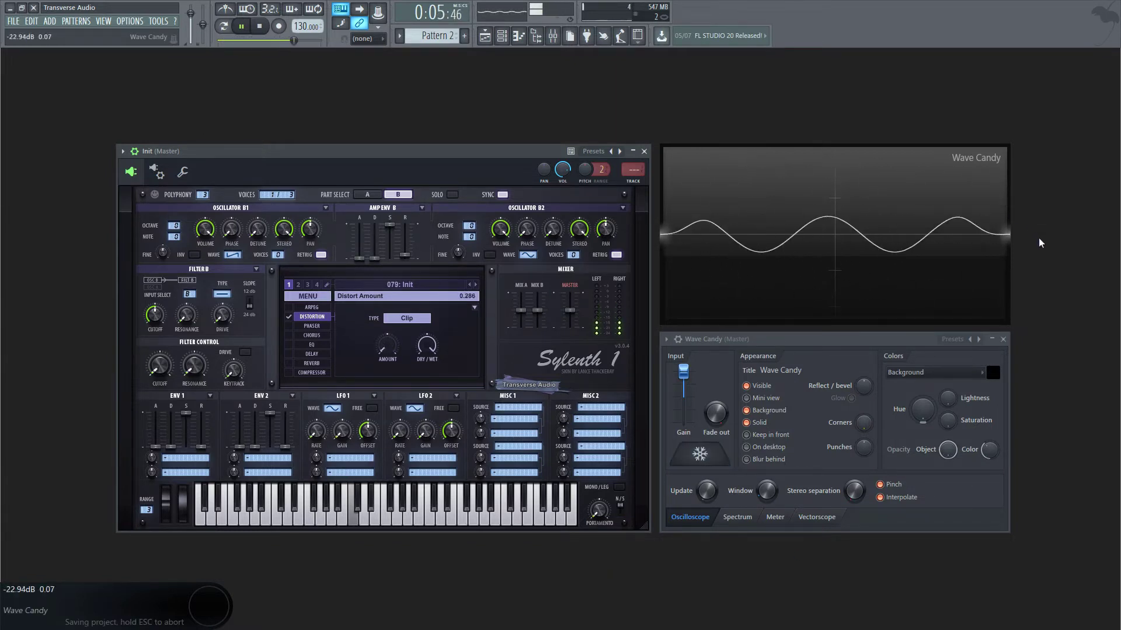
pyautogui.press('space')
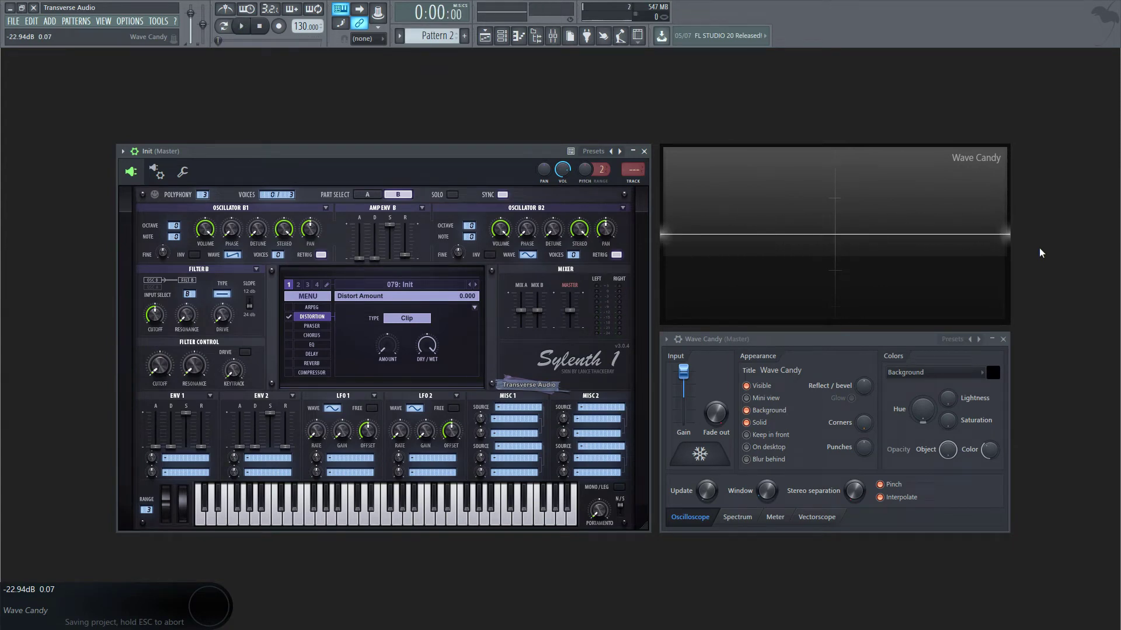
# - Switch Sylenth1's distortion type to FoldBack and play the pattern to examine its waveform in the oscilloscope, then stop playback
pyautogui.click(420, 321)
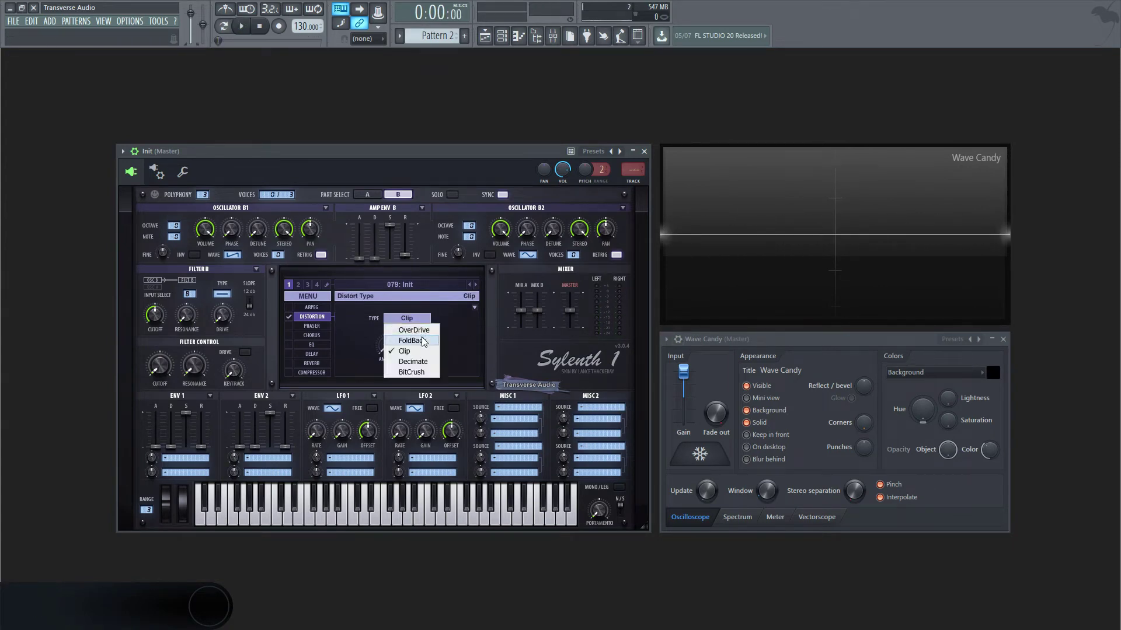
pyautogui.click(421, 340)
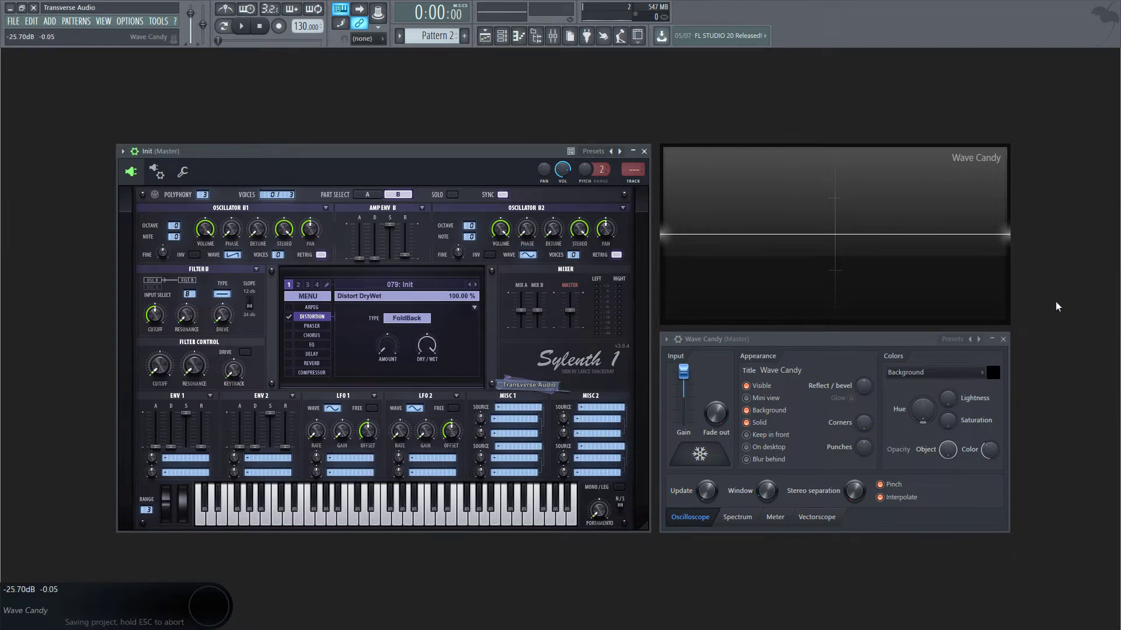
pyautogui.press('space')
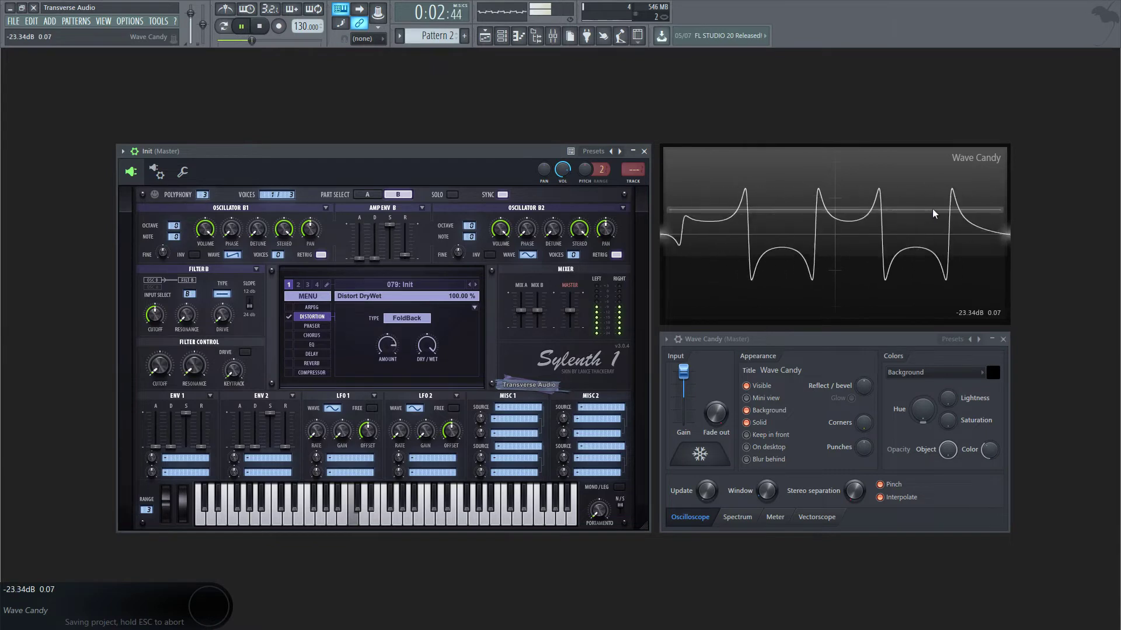
pyautogui.click(917, 224)
pyautogui.click(917, 228)
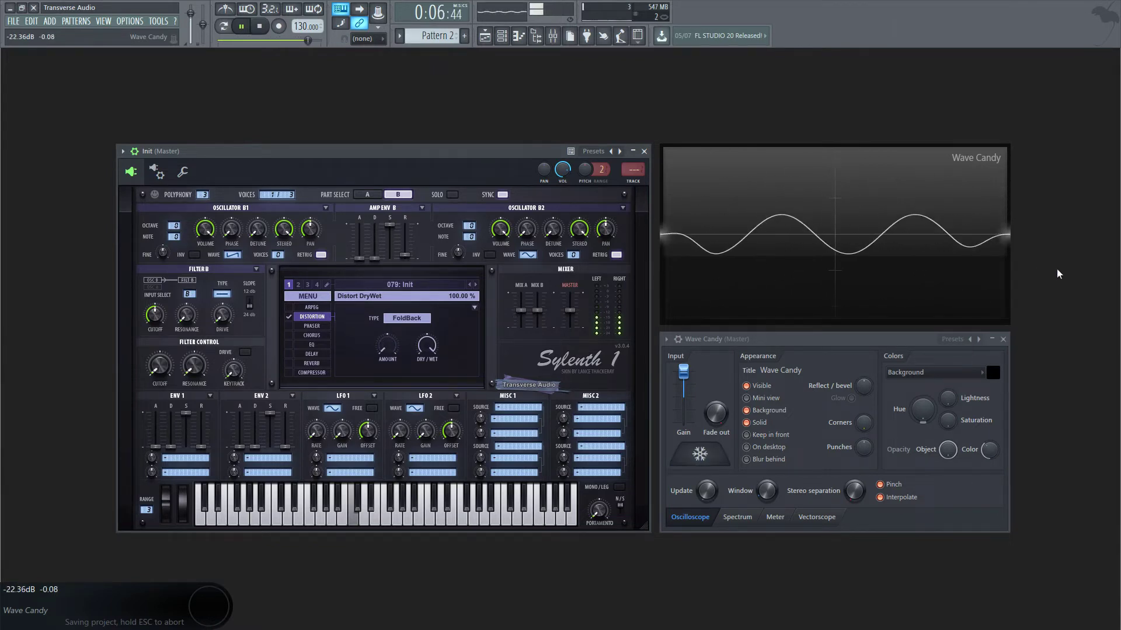
pyautogui.press('space')
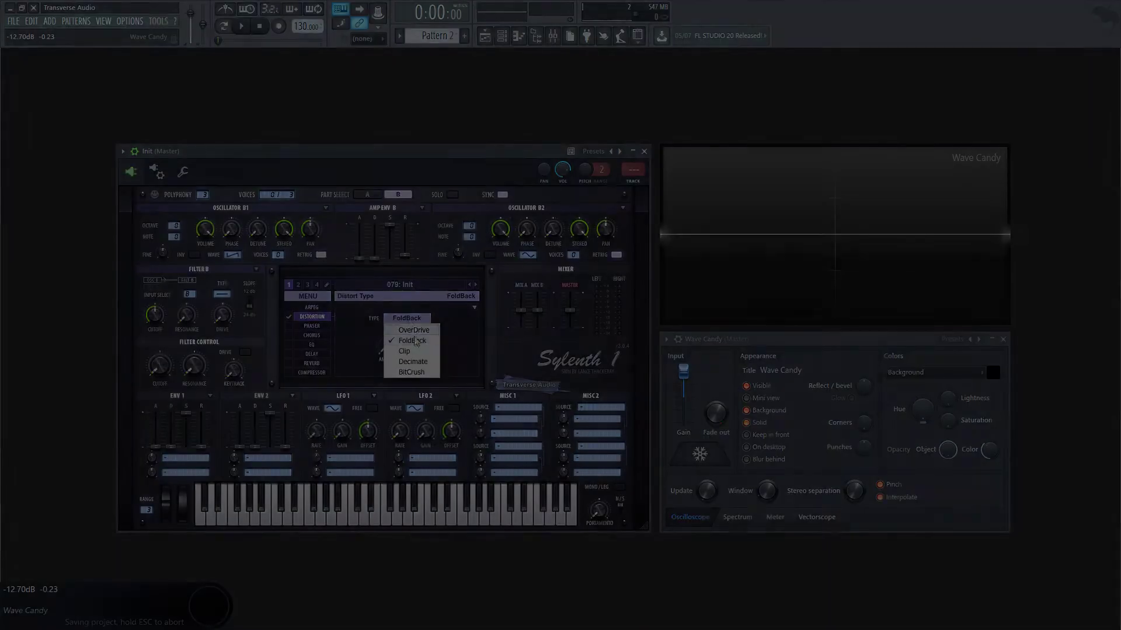
# - Change Sylenth1's distortion type to Decimate and play the pattern while inspecting the waveform in the oscilloscope, then stop playback
pyautogui.click(412, 362)
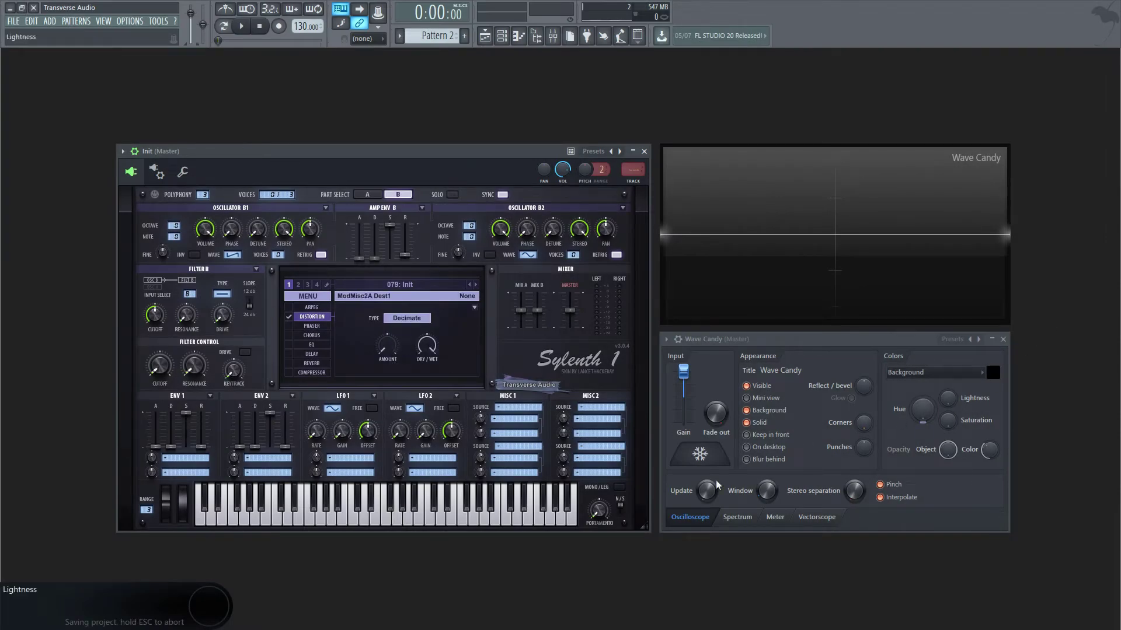
pyautogui.press('space')
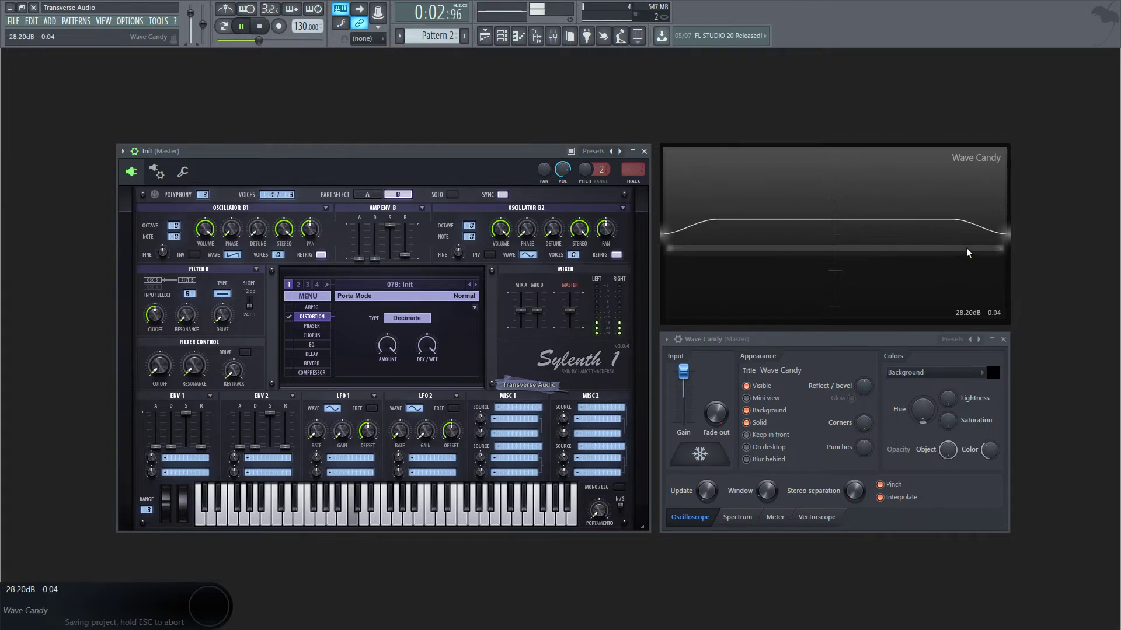
pyautogui.click(990, 251)
pyautogui.click(996, 260)
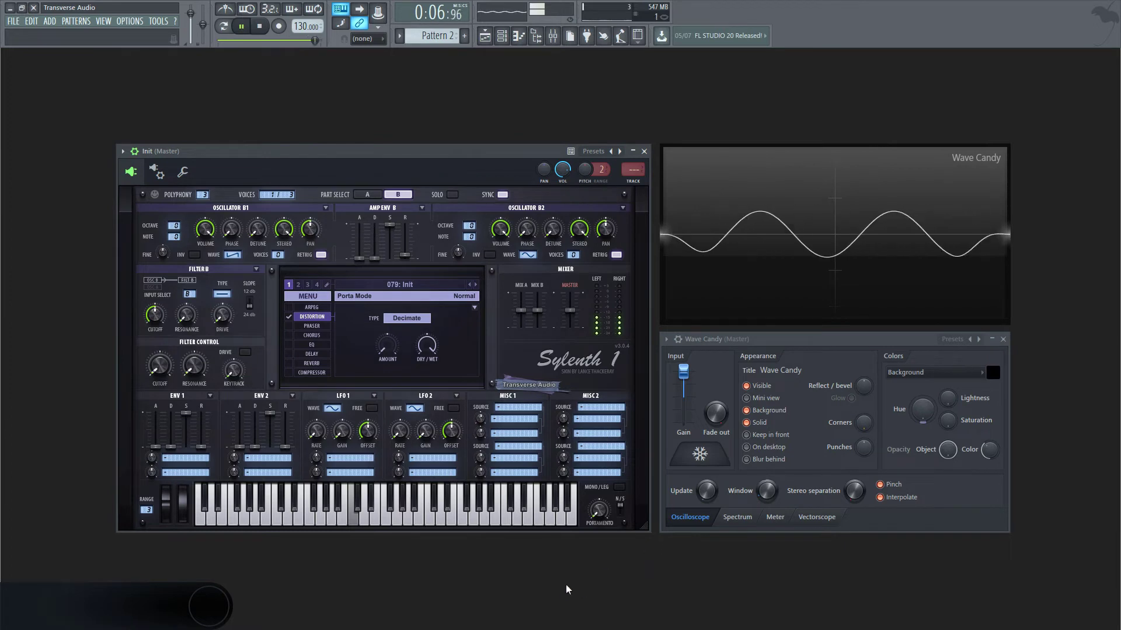
pyautogui.press('space')
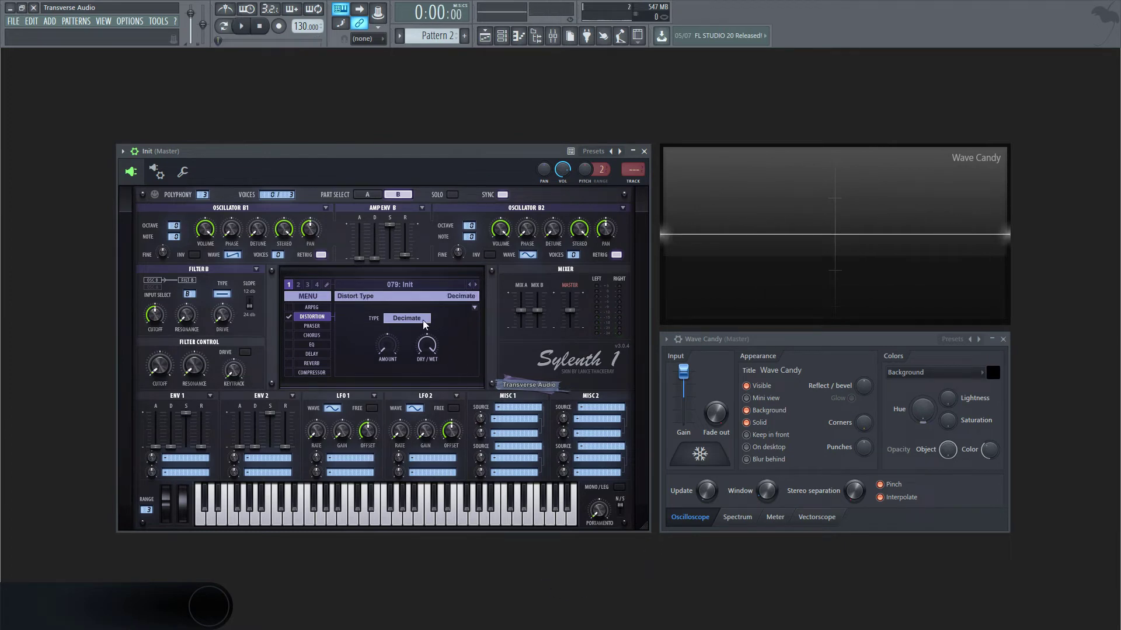
# - Set Sylenth1's distortion type to BitCrush and start playback to observe the waveform
pyautogui.click(424, 324)
pyautogui.click(411, 372)
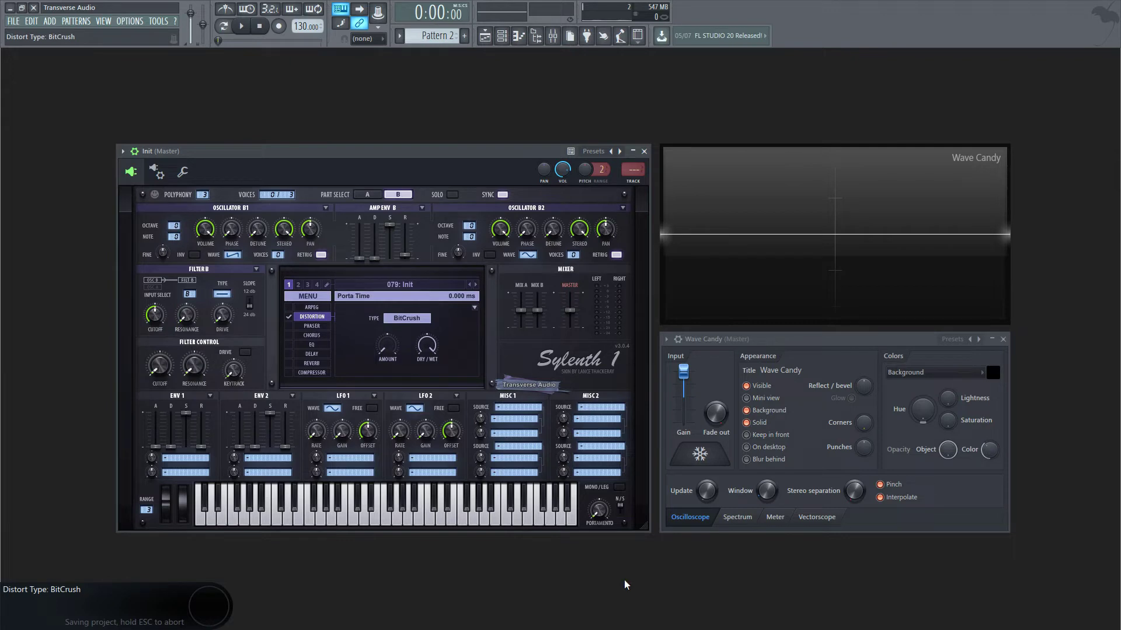
pyautogui.press('space')
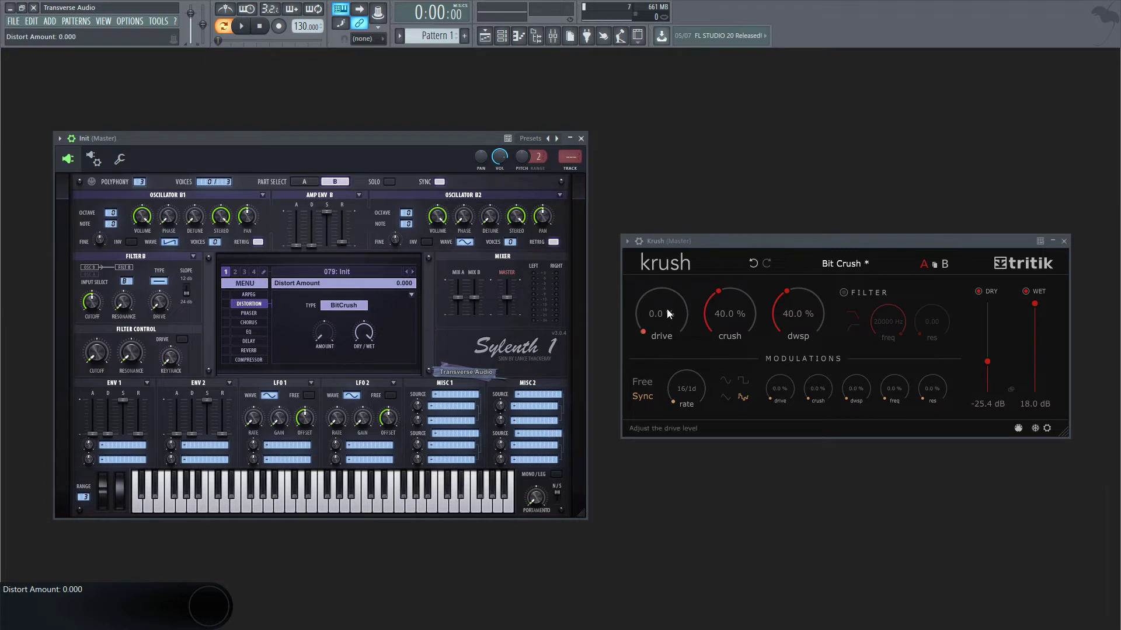
# - Try the drive knobs of Krush and Decapitator, raising Decapitator's drive to 3.5 and beyond during playback
pyautogui.moveTo(666, 310)
pyautogui.mouseDown()
pyautogui.moveTo(670, 271)
pyautogui.moveTo(664, 327)
pyautogui.mouseUp()
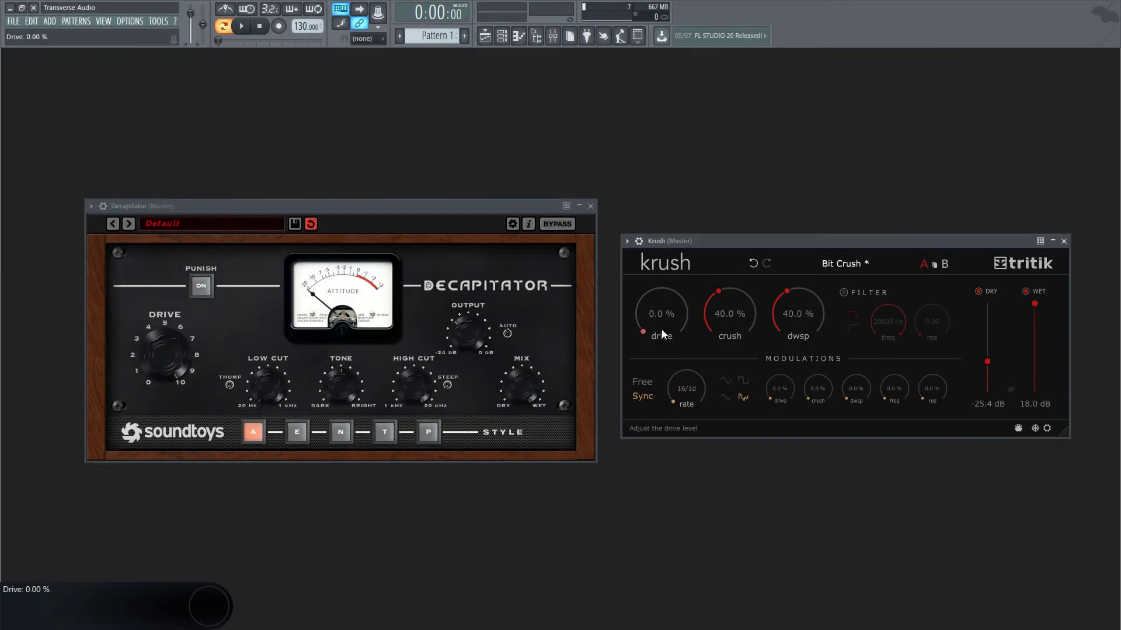
pyautogui.click(169, 366)
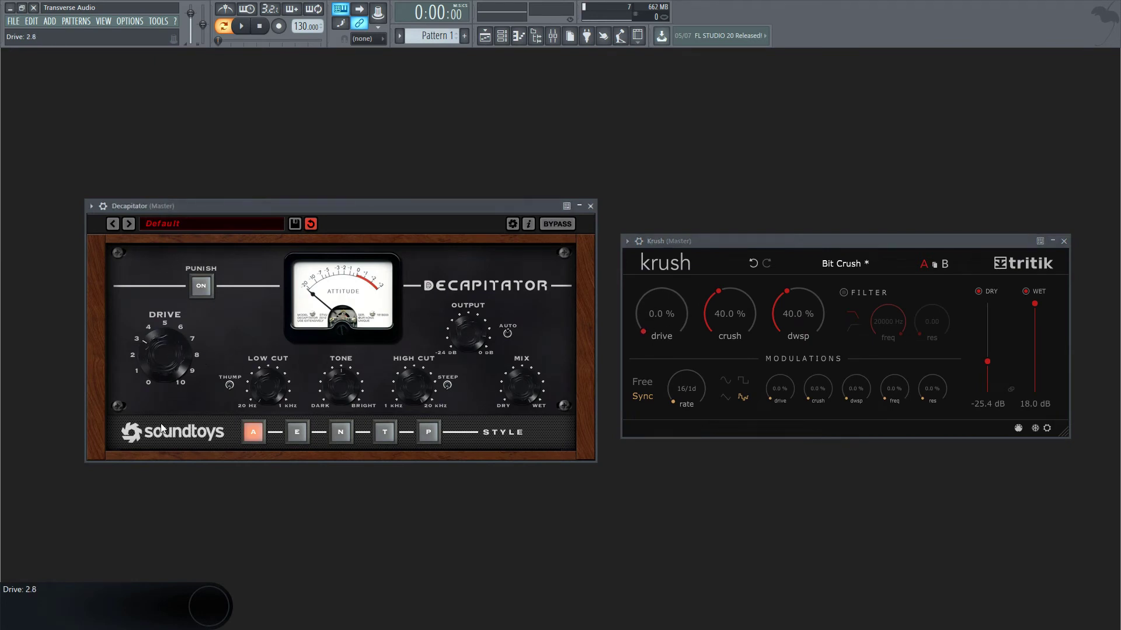
pyautogui.moveTo(165, 488); pyautogui.dragTo(165, 419)
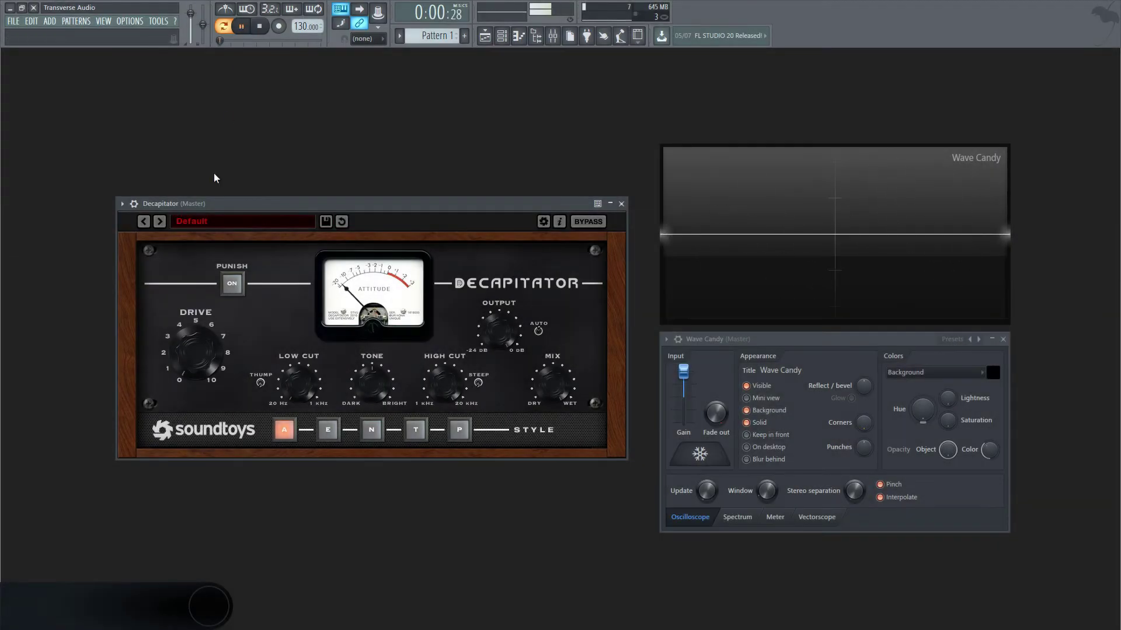
pyautogui.moveTo(191, 363); pyautogui.dragTo(191, 333)
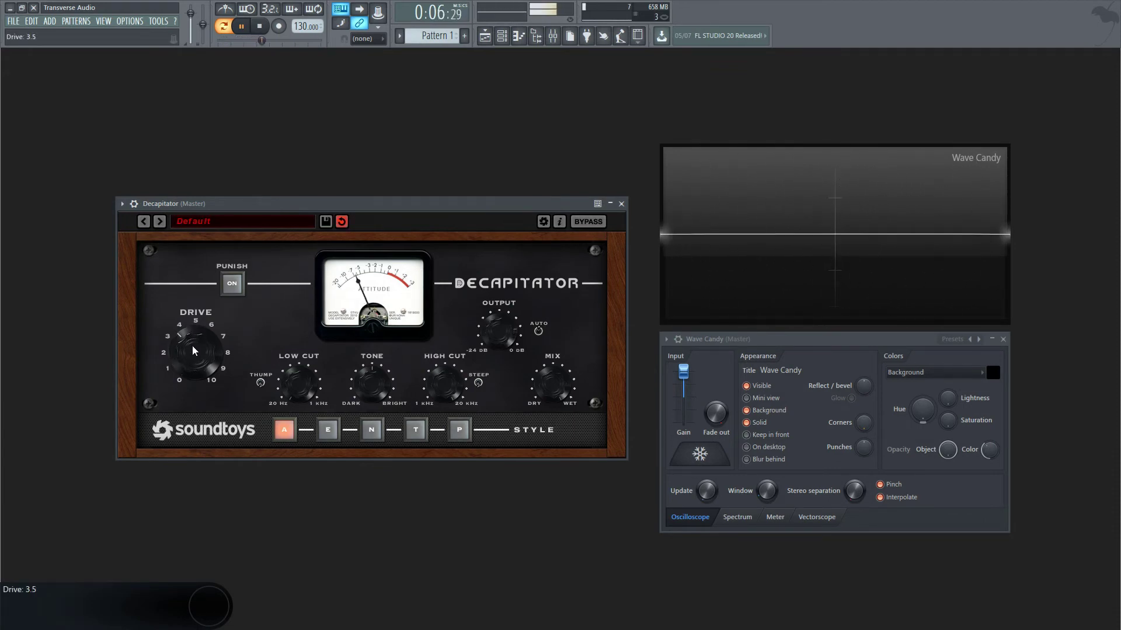
pyautogui.moveTo(195, 350); pyautogui.dragTo(201, 313)
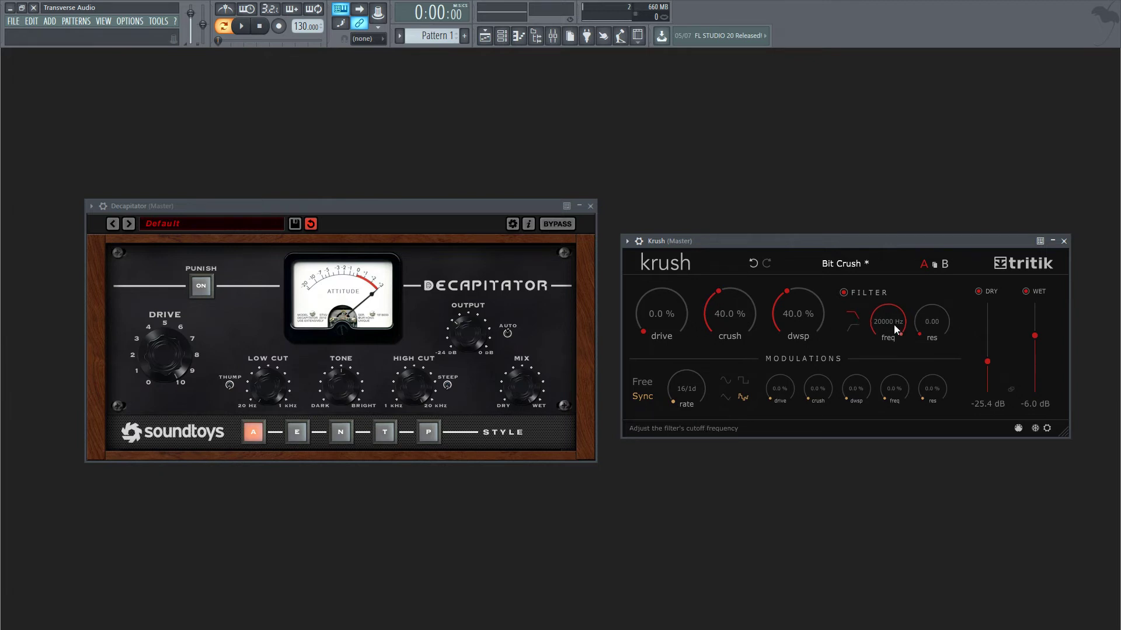
# - During playback, lower Krush's filter cutoff frequency to 278 Hz and raise its wet level to 7.5 dB
pyautogui.press('space')
pyautogui.moveTo(893, 317); pyautogui.dragTo(884, 408)
pyautogui.moveTo(1035, 336)
pyautogui.mouseDown()
pyautogui.moveTo(1043, 300)
pyautogui.moveTo(1032, 318)
pyautogui.mouseUp()
# - Bypass and re-enable Krush's filter repeatedly to compare the sound, leave the filter active and stop playback
pyautogui.click(844, 293)
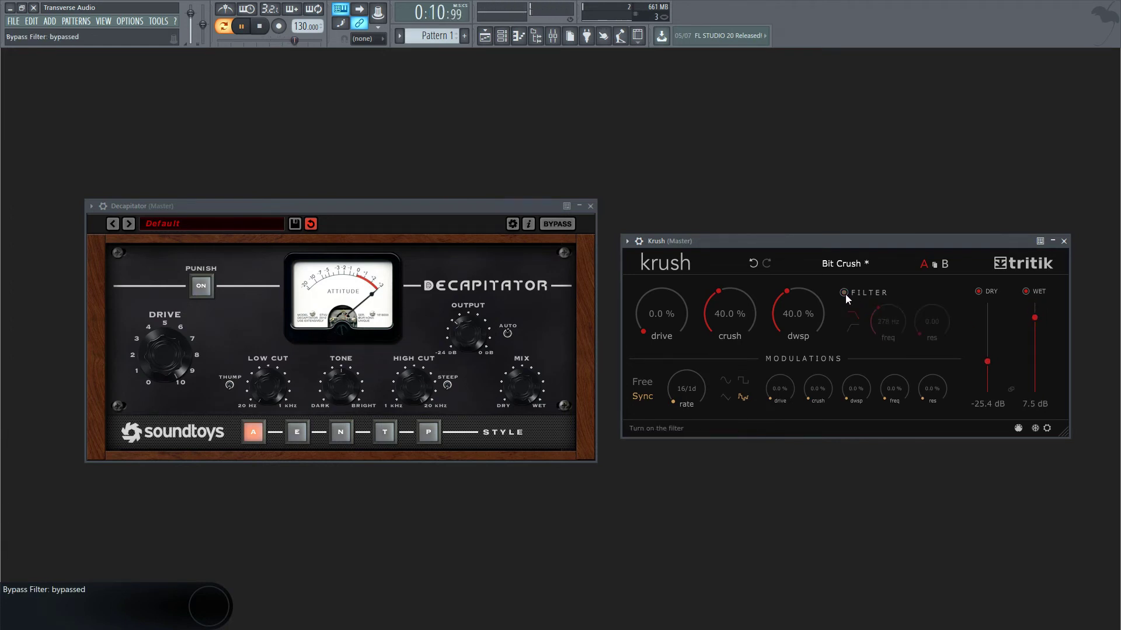
pyautogui.click(845, 294)
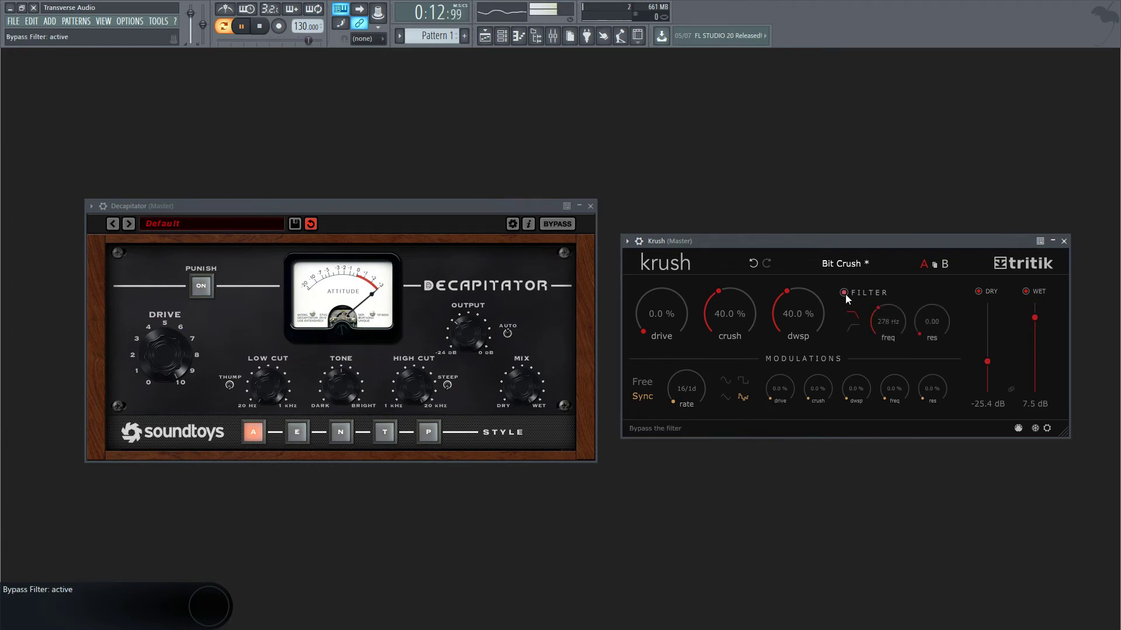
pyautogui.click(845, 294)
pyautogui.click(845, 294)
pyautogui.press('space')
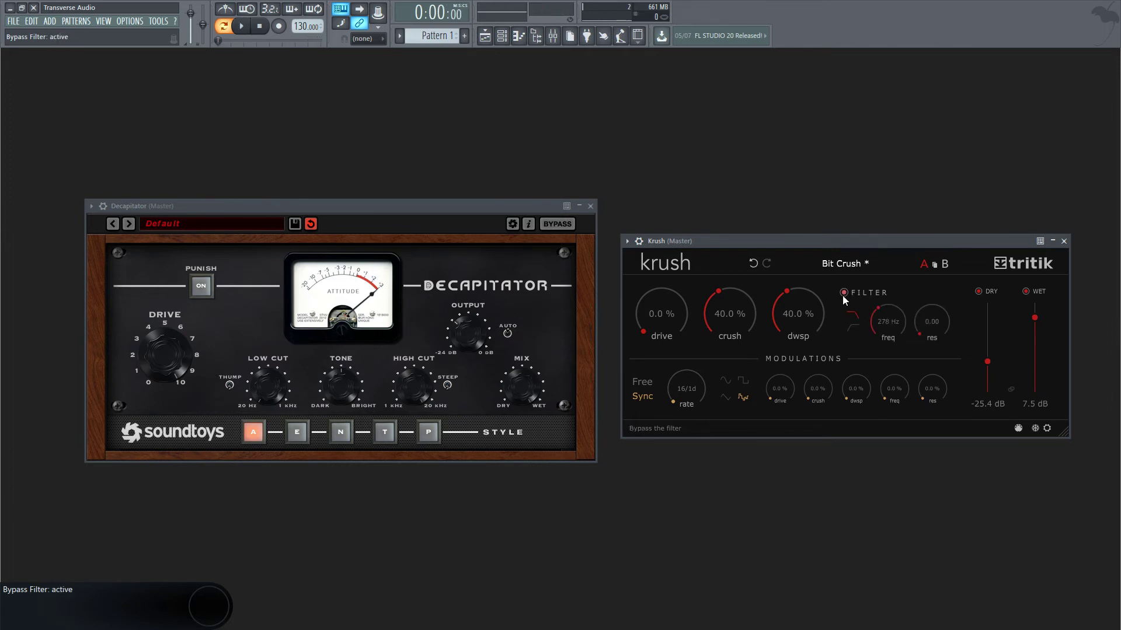
# - Switch Krush's filter to high-pass and raise its cutoff frequency from 20 Hz while the pattern plays
pyautogui.click(852, 330)
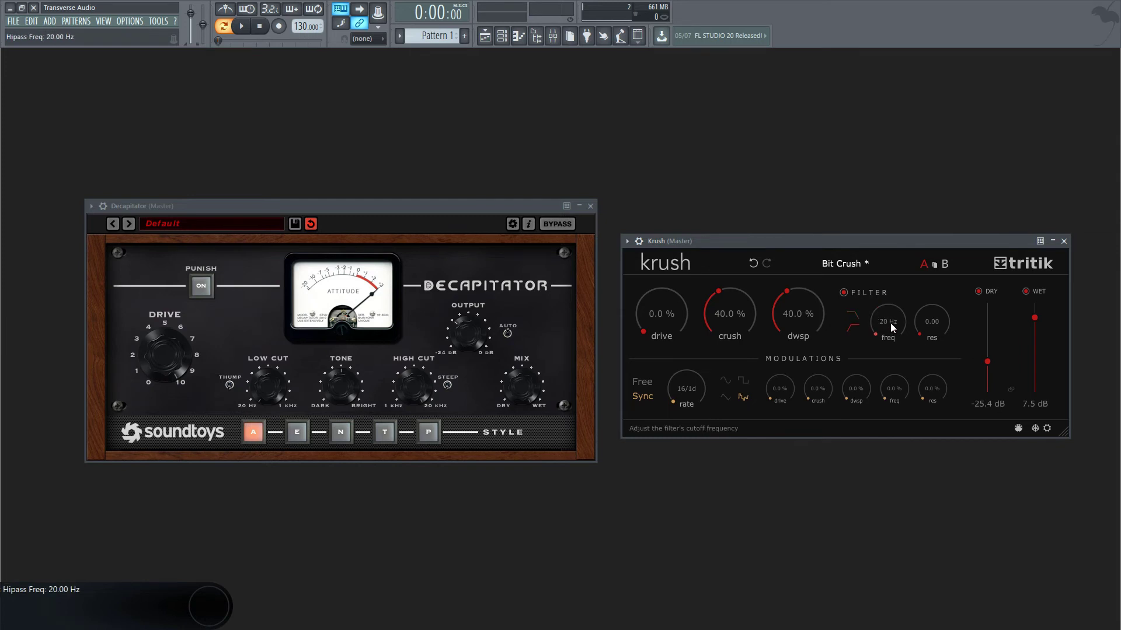
pyautogui.press('space')
pyautogui.moveTo(891, 320); pyautogui.dragTo(912, 182)
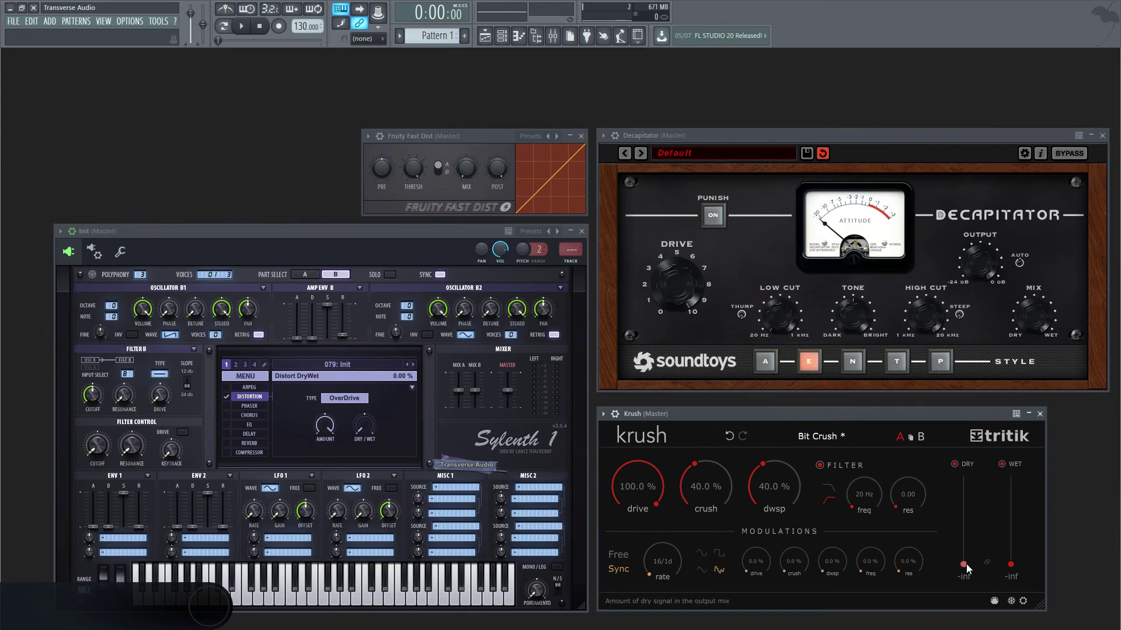
# - Raise Krush's wet level to 18.0 dB and bring it back down, and adjust Decapitator's mix knob during playback
pyautogui.moveTo(963, 564); pyautogui.dragTo(1012, 477)
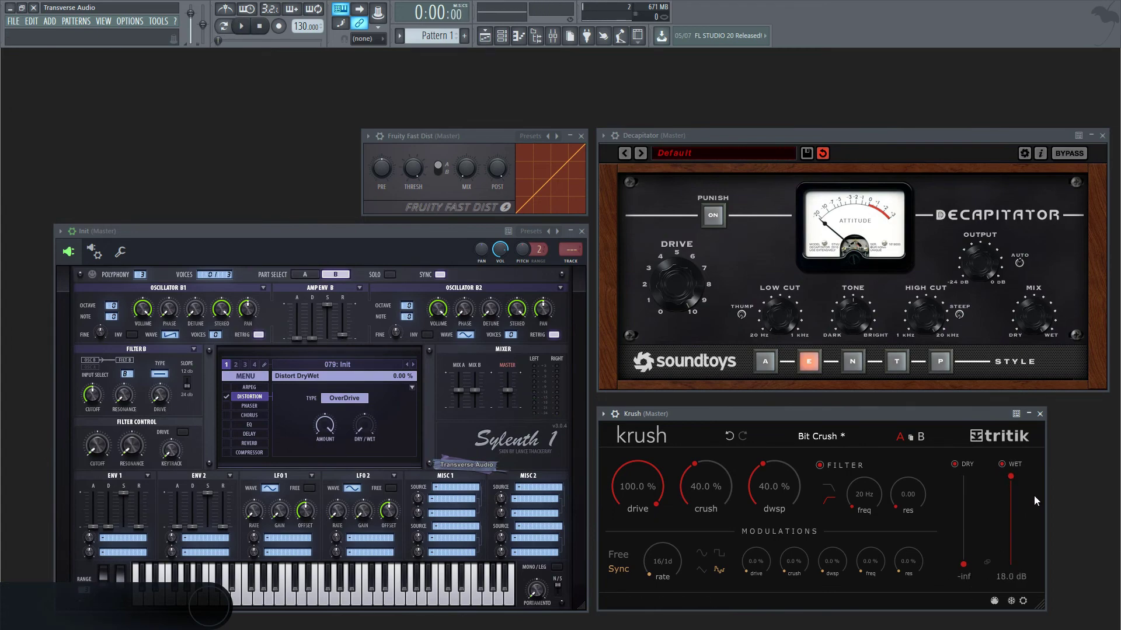
pyautogui.moveTo(1010, 475); pyautogui.dragTo(1013, 565)
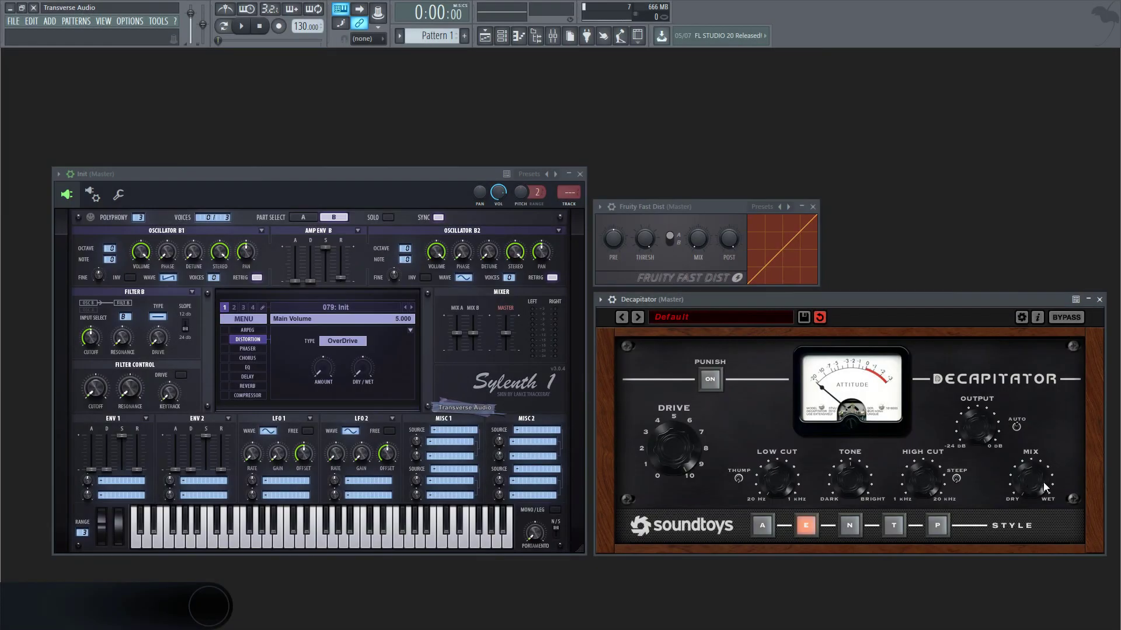
pyautogui.press('space')
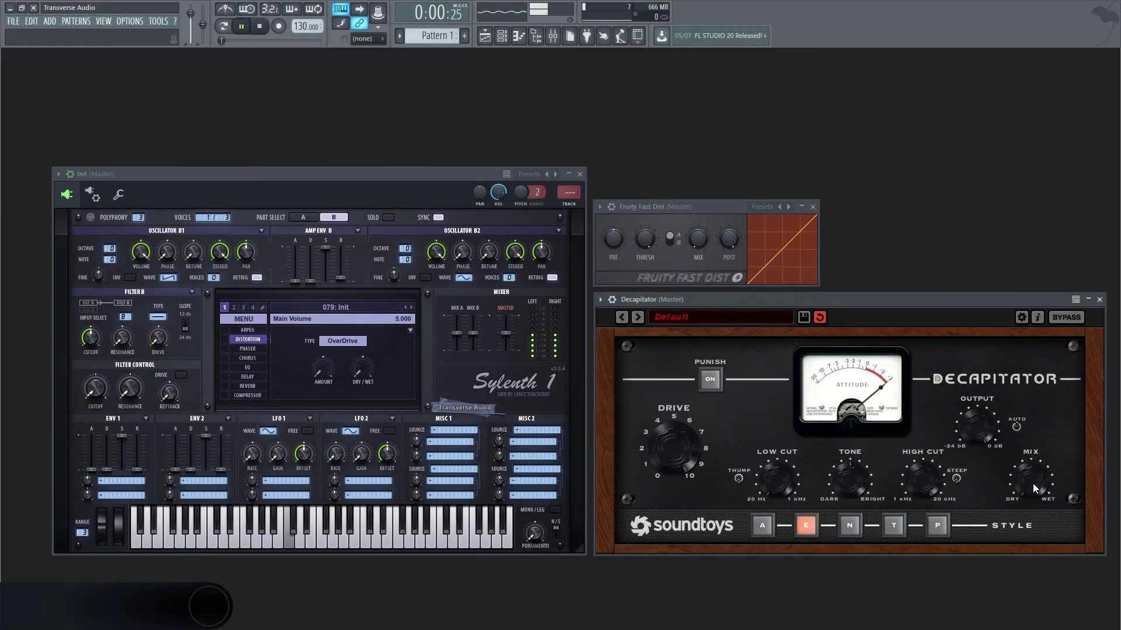
pyautogui.moveTo(1031, 482); pyautogui.dragTo(1033, 356)
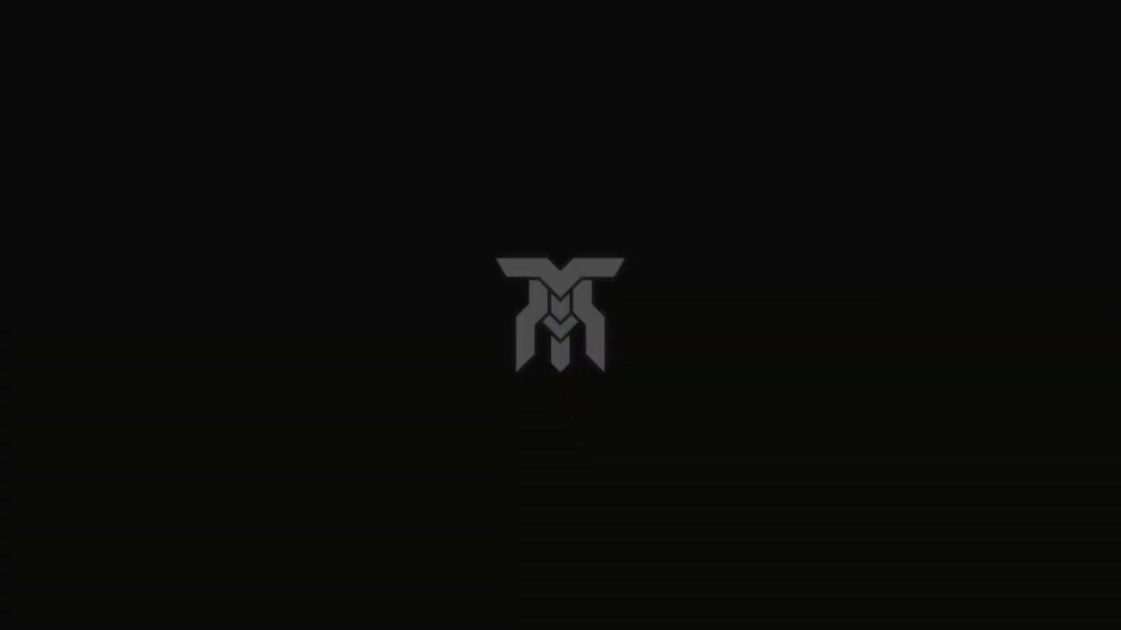